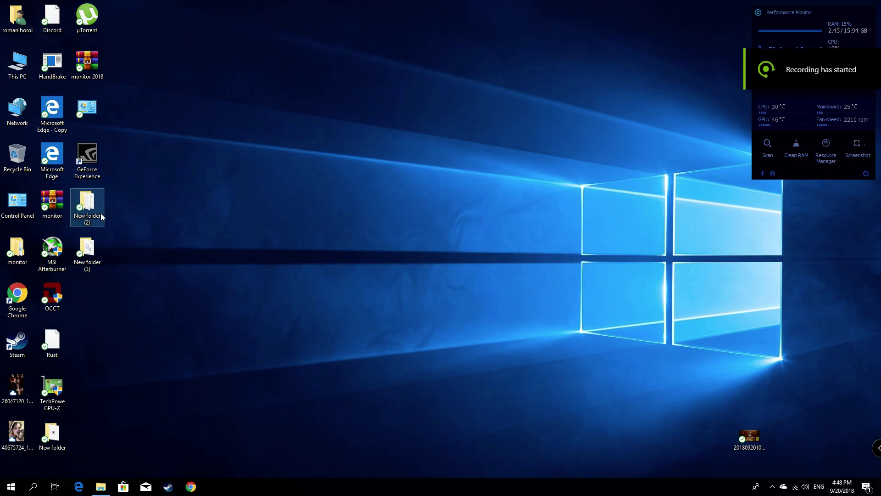
Step: Move the IObit Performance Monitor widget a little left and up near the top-right corner
drag(850, 14, 837, 10)
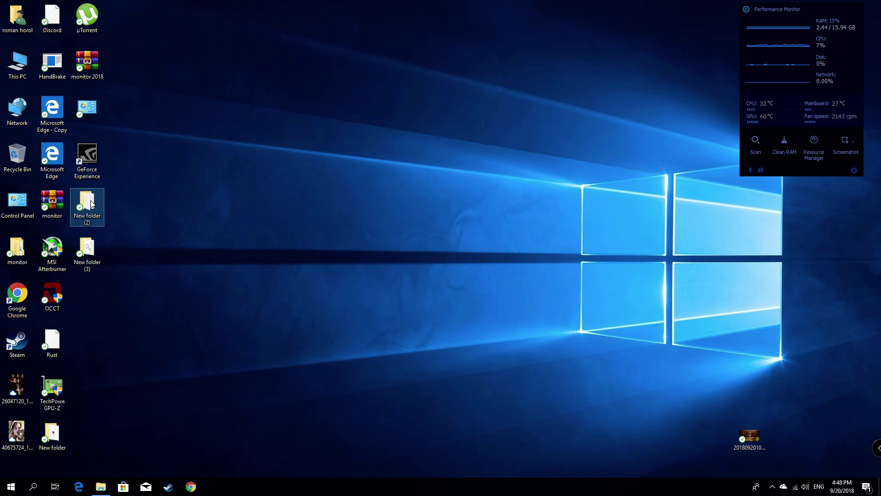
Step: Open New folder (2) and browse its 106 IObit files, such as MonitorDisk, Scanner.dll and SpeedUp
double_click(91, 204)
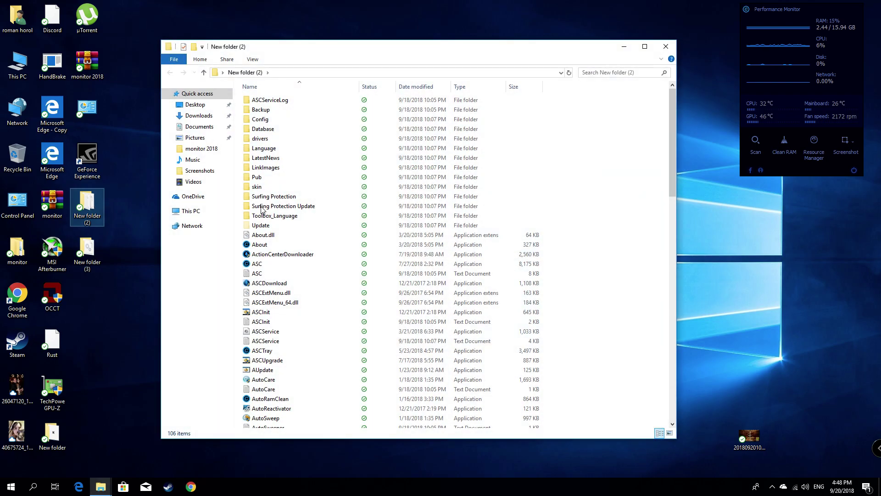
scroll(404, 303, down, 5)
scroll(404, 309, down, 4)
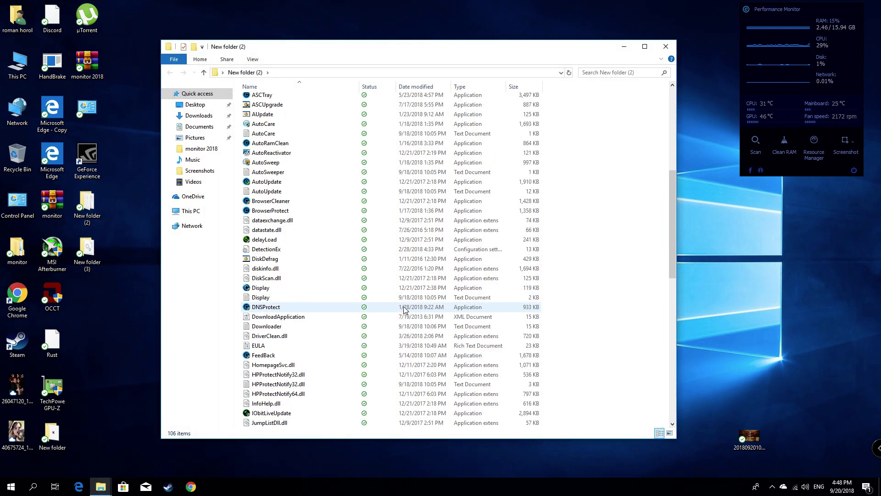
scroll(403, 321, down, 13)
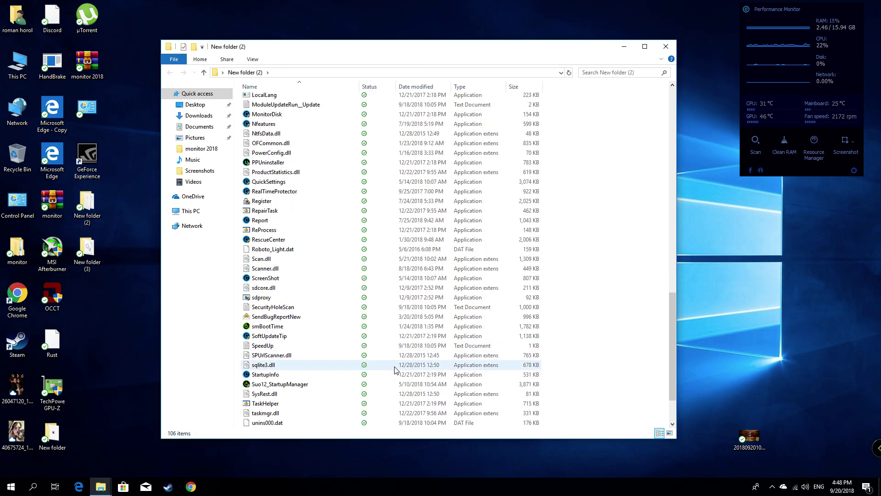
scroll(395, 370, down, 2)
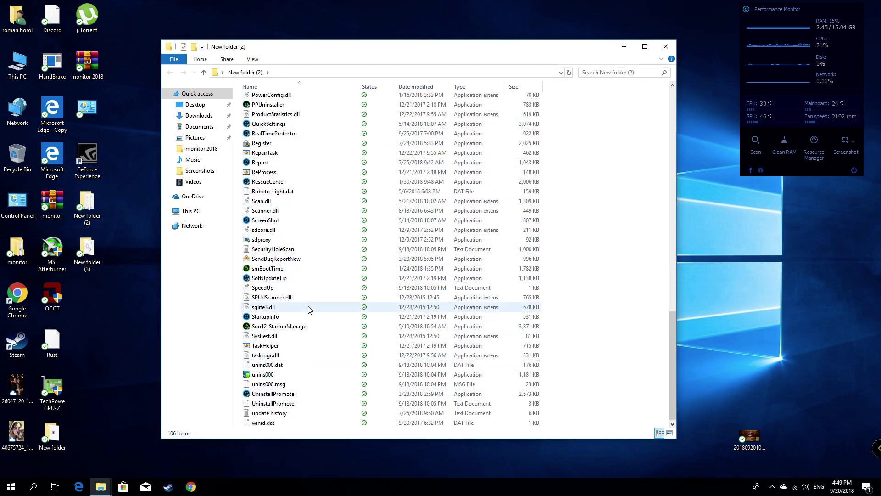
scroll(305, 317, up, 3)
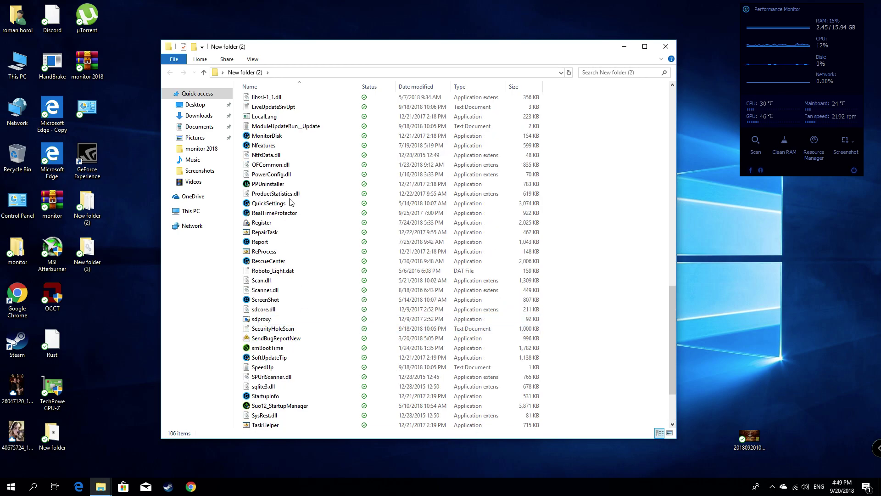
scroll(315, 275, up, 3)
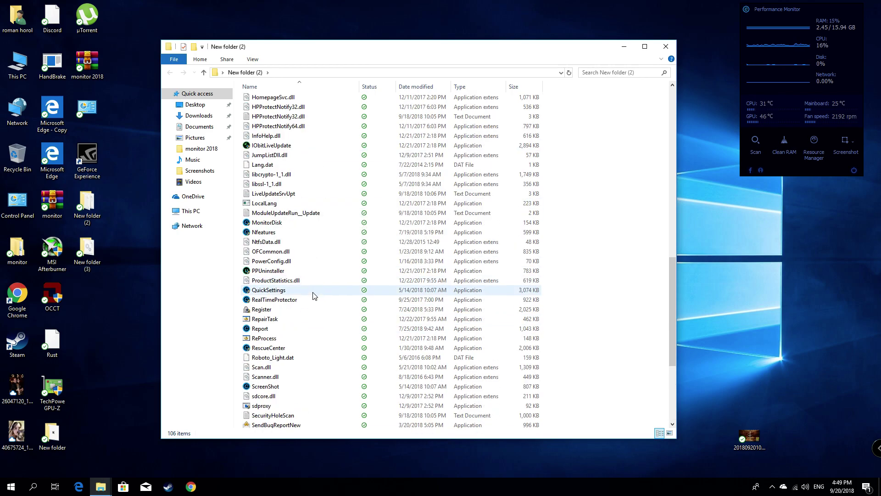
scroll(314, 295, up, 4)
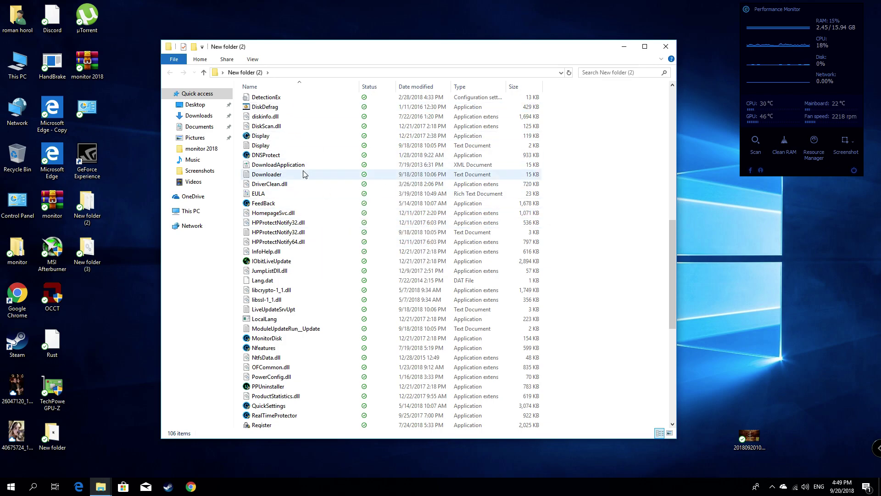
scroll(317, 322, down, 3)
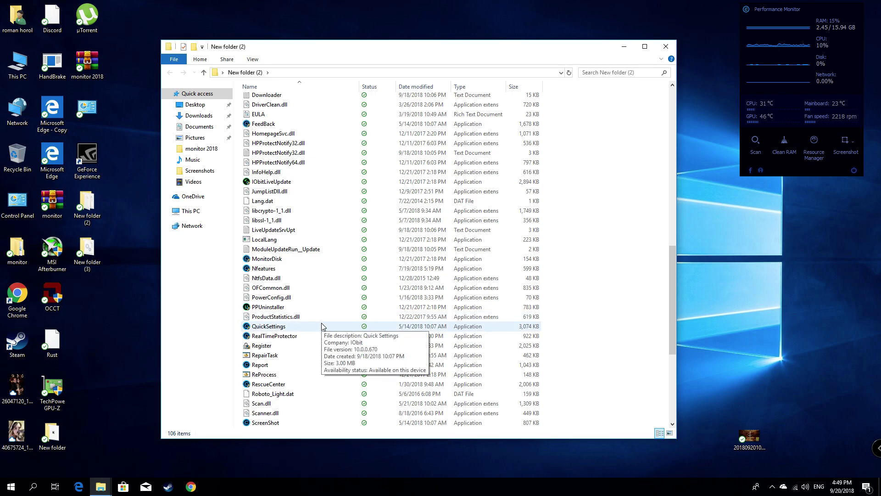
scroll(321, 257, down, 5)
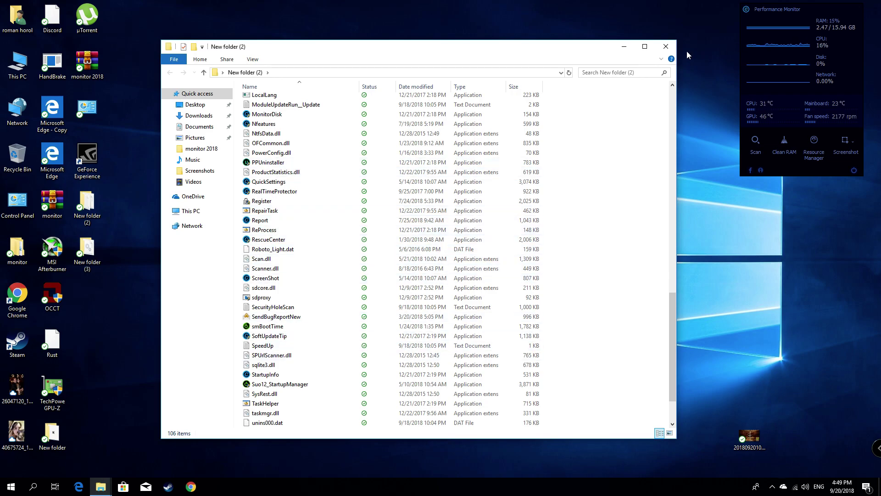
Step: Close the New folder (2) window, then collapse, re-expand and drag the monitor panel top-right
click(665, 47)
drag(774, 15, 693, 47)
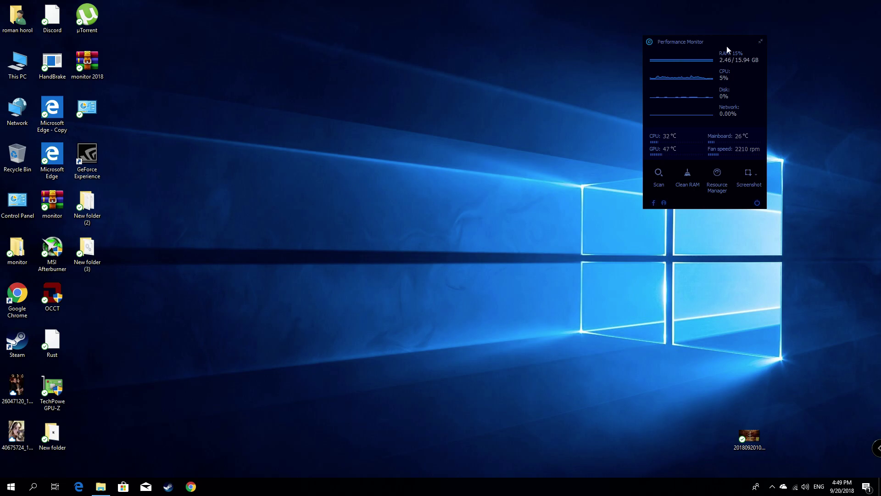
click(760, 41)
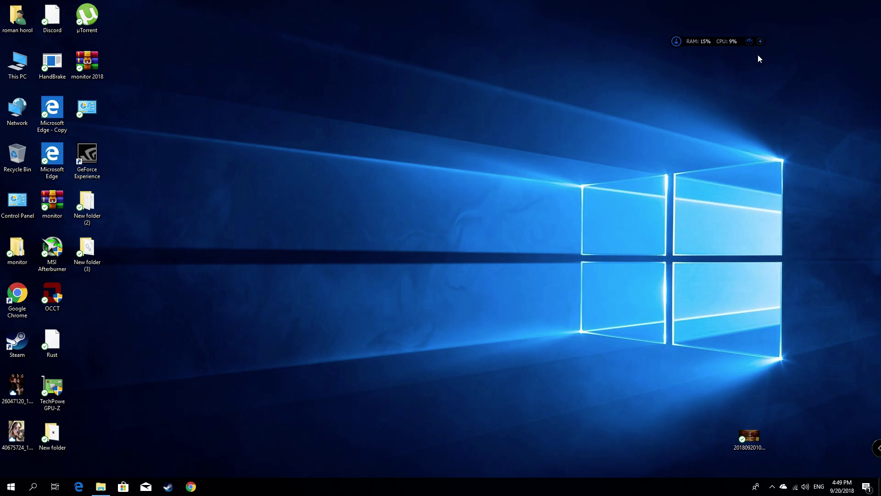
drag(738, 42, 726, 71)
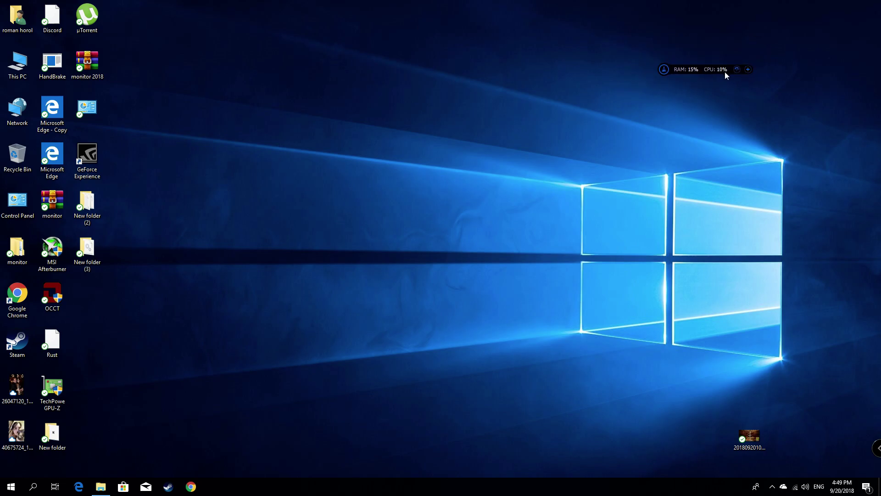
click(748, 70)
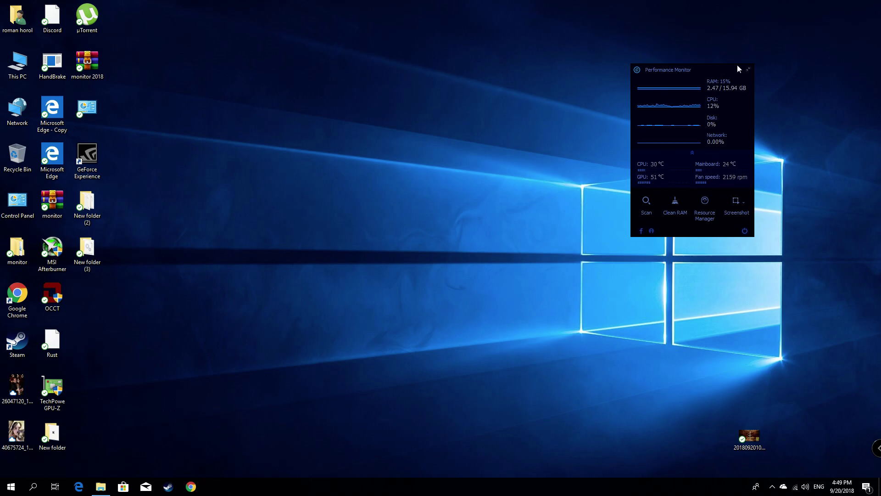
drag(742, 70, 795, 14)
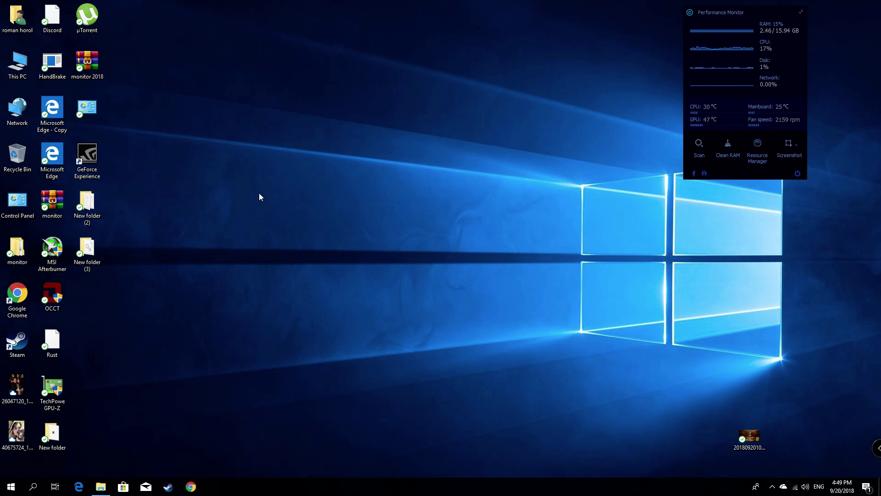
Step: Reopen New folder (2) and shift its window up and to the left
double_click(93, 203)
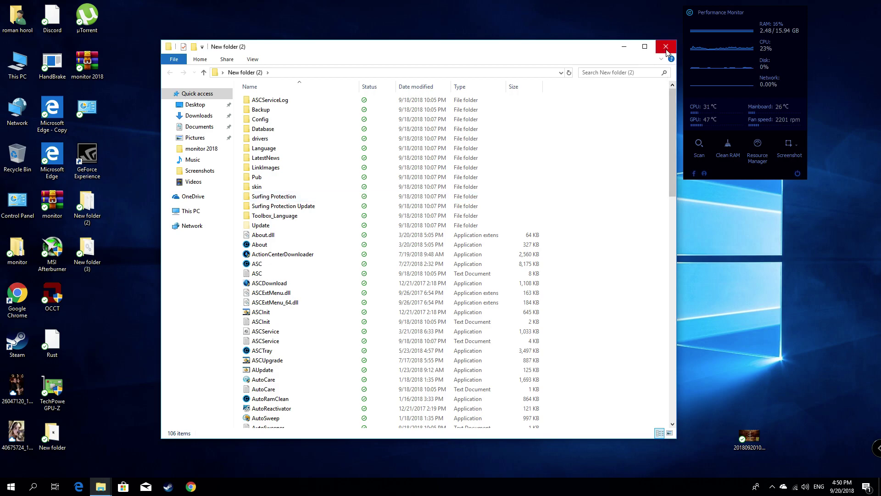
drag(571, 56, 560, 31)
scroll(260, 335, down, 3)
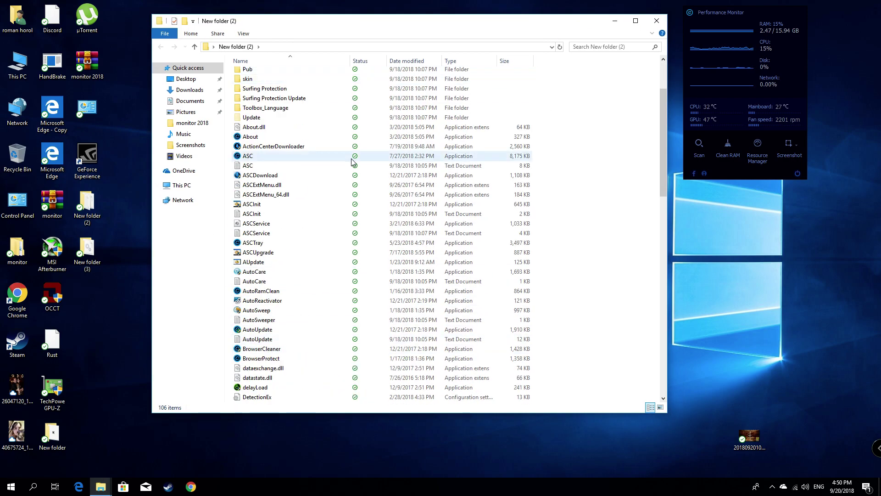
Step: Open This PC > Local Disk (C:) > monitor 2018 and place that window down-right
double_click(10, 72)
double_click(308, 181)
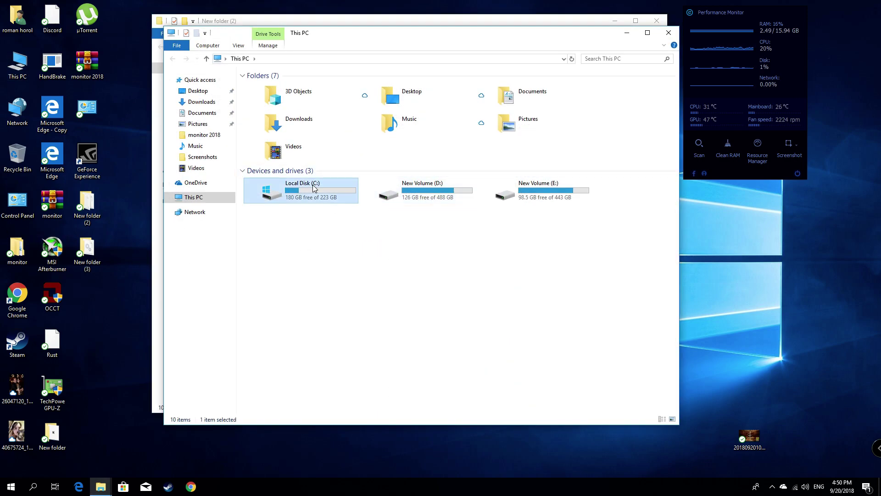
drag(755, 17, 798, 13)
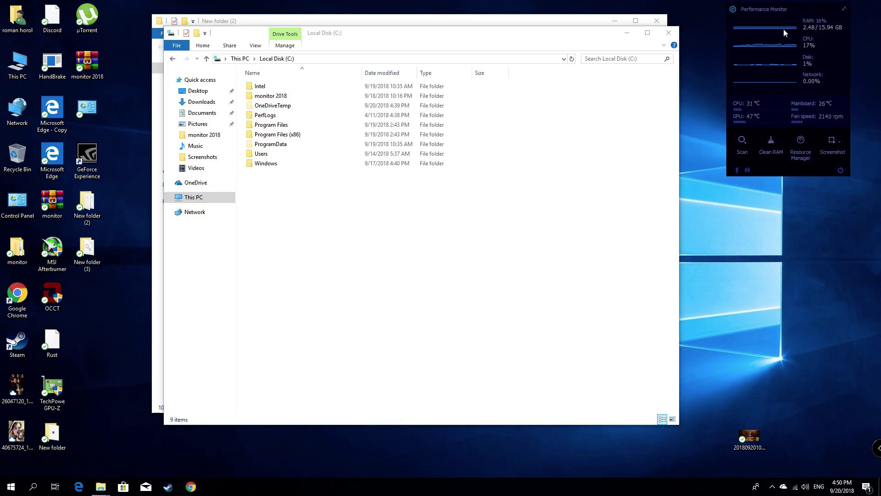
double_click(268, 96)
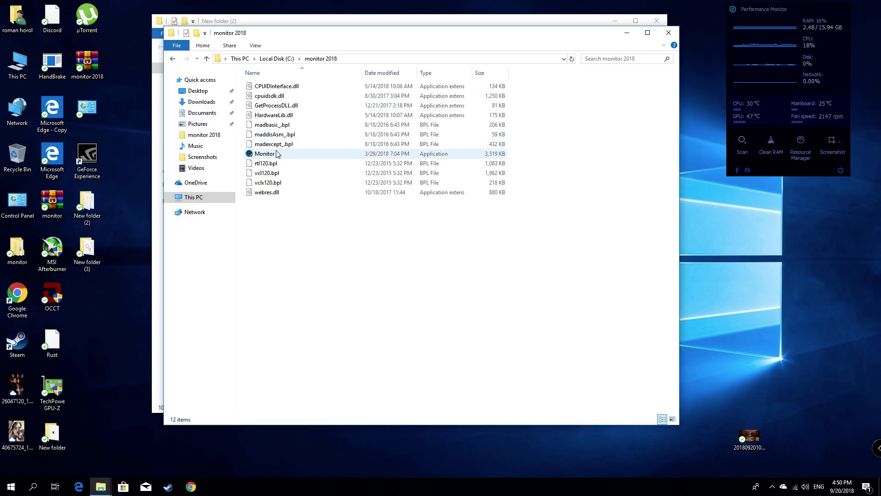
mouse_move(271, 156)
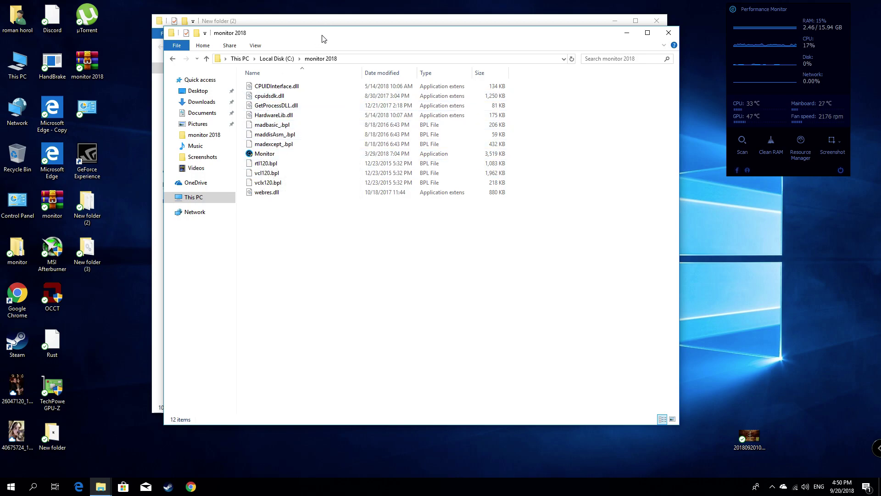
drag(323, 38, 540, 127)
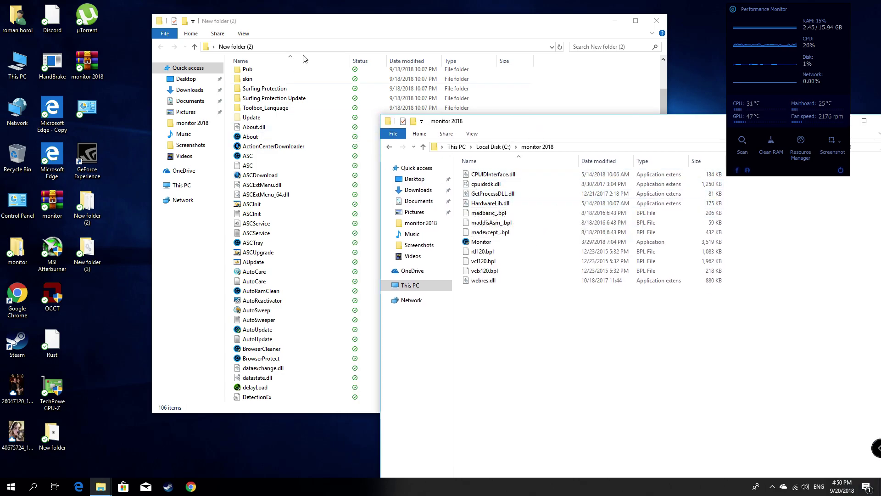
Step: Arrange the windows with New folder (2) on the left and monitor 2018 in front
click(330, 31)
drag(333, 32, 192, 36)
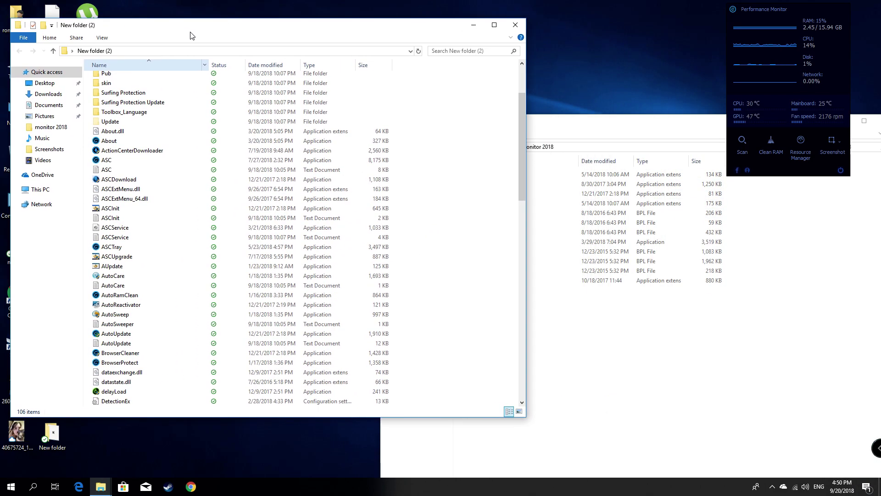
click(566, 132)
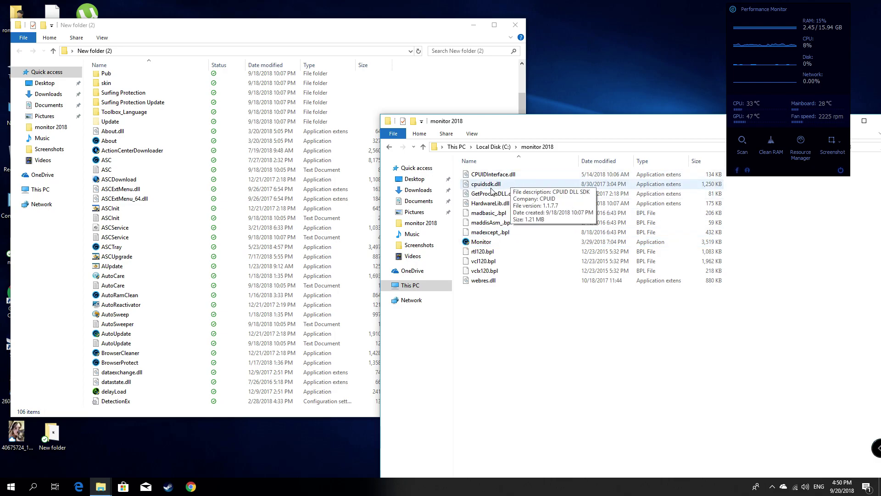
mouse_move(489, 192)
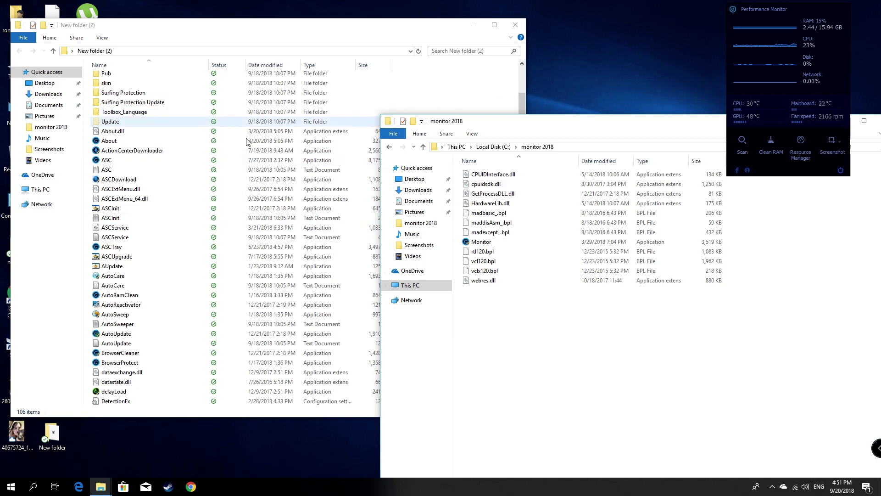
Step: Close New folder (2) and collapse the moved performance widget into a compact RAM/CPU bar
click(523, 24)
drag(799, 9, 712, 19)
click(757, 20)
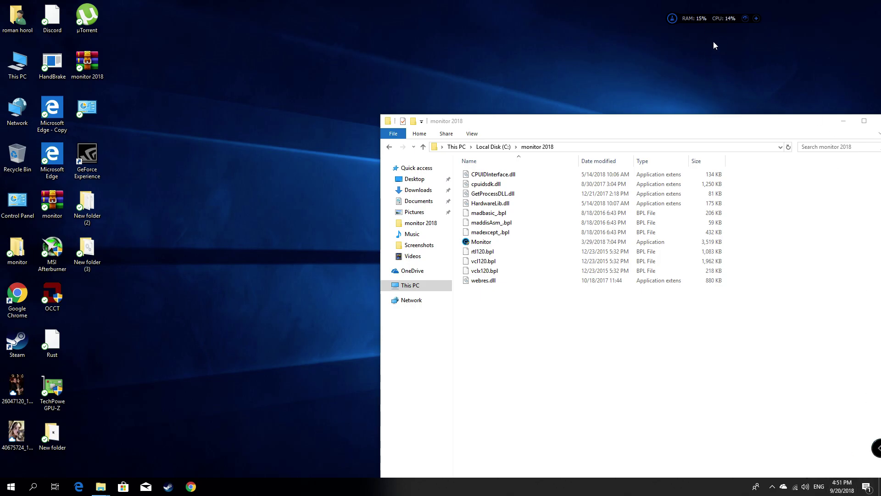
Step: Run Monitor from C:\monitor 2018 as admin, then reposition both RAM/CPU bars and the folder window
double_click(480, 242)
click(431, 306)
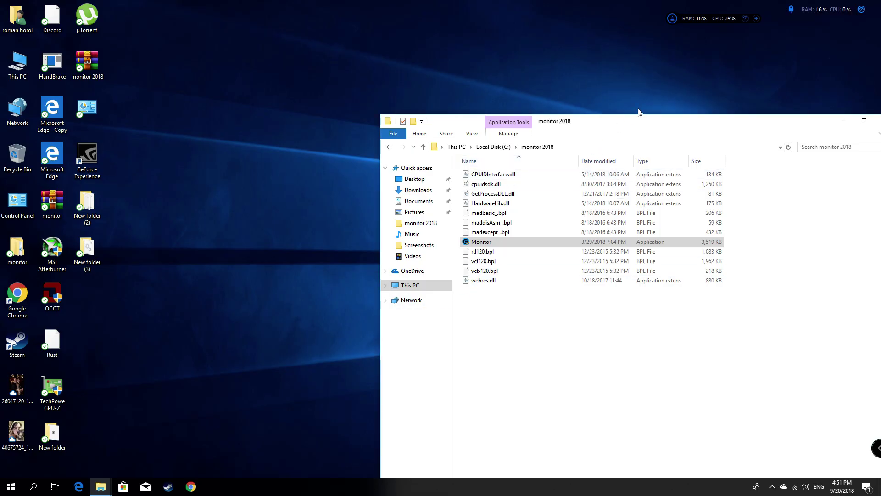
drag(787, 27, 679, 48)
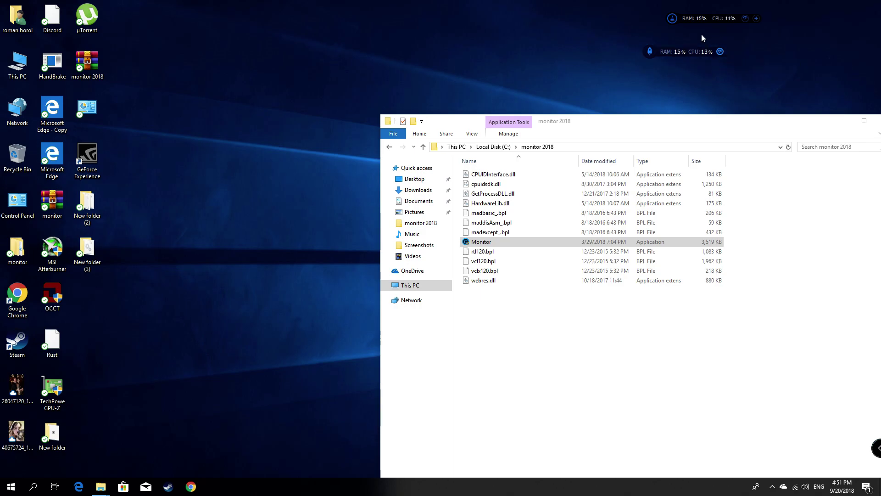
drag(694, 22, 666, 54)
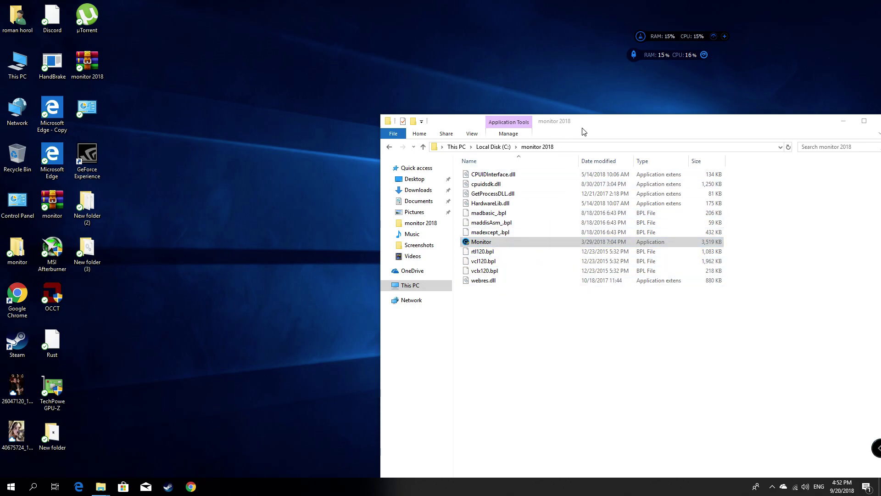
drag(597, 122, 544, 124)
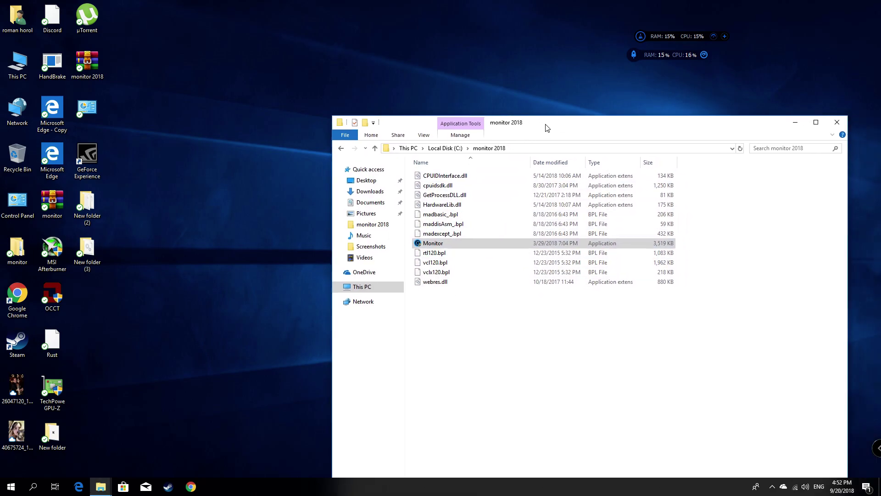
Step: Search Google for 'iobit' in Chrome and scroll through the official iobit.com product pages
click(191, 487)
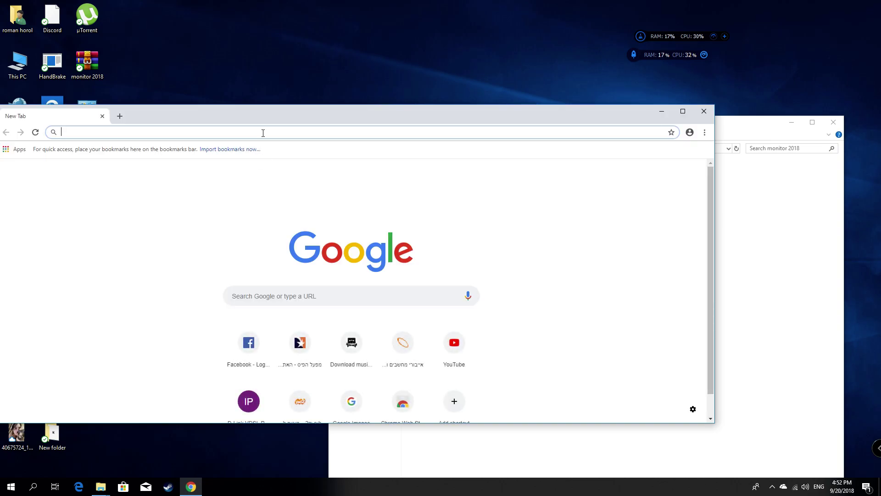
text(io)
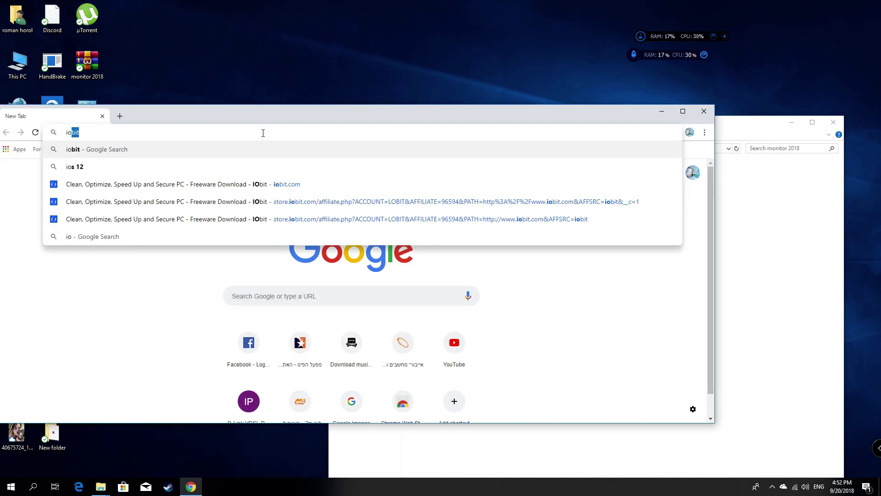
key(Return)
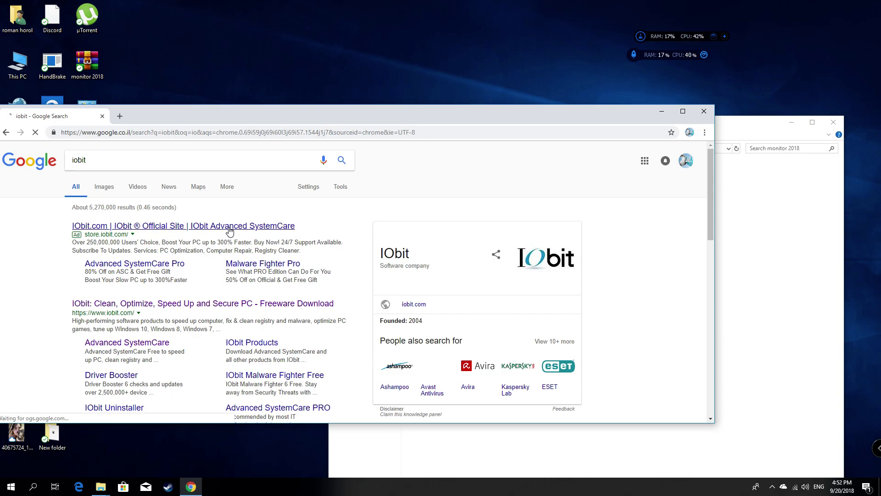
click(230, 231)
scroll(291, 286, down, 3)
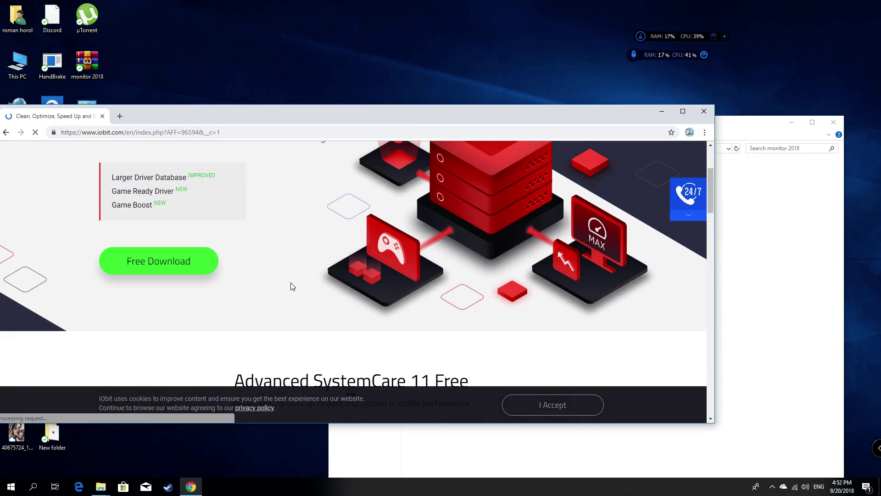
scroll(291, 286, down, 5)
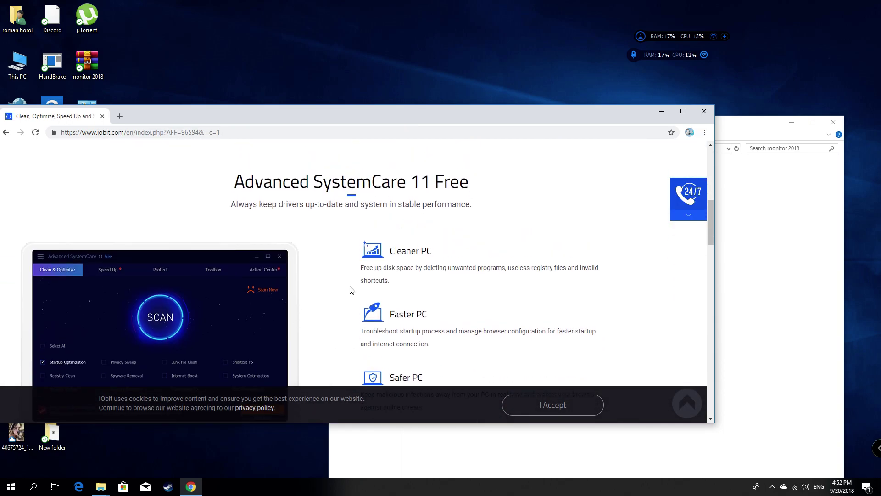
scroll(351, 289, down, 7)
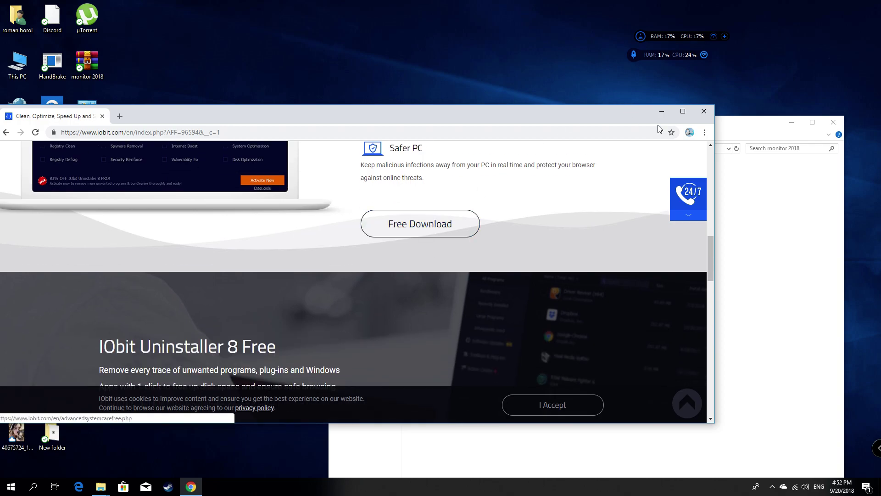
Step: Close Chrome and minimize the monitor 2018 folder window to reveal the desktop
click(704, 109)
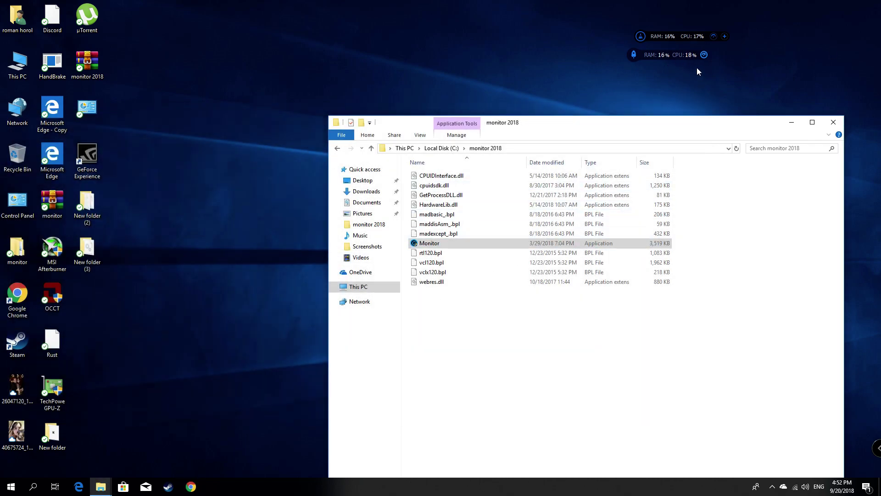
drag(688, 122, 657, 91)
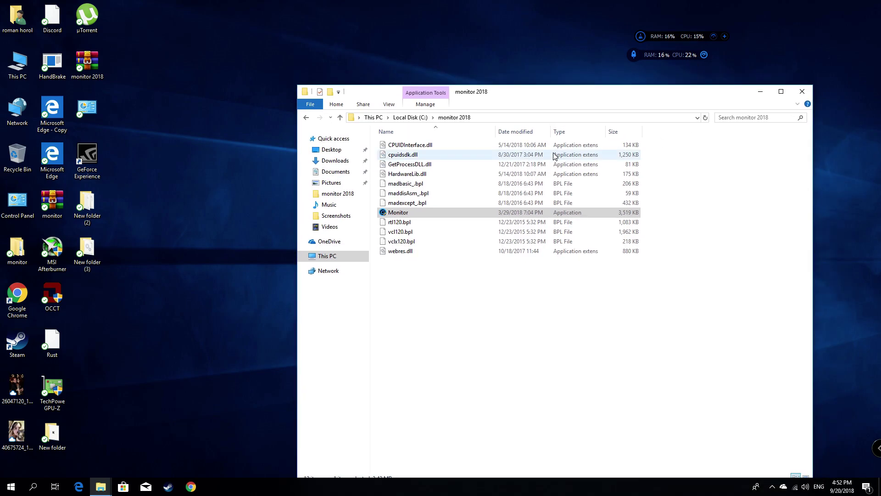
click(753, 91)
Step: Expand the second widget into the full panel and switch it to the Metrics view
click(705, 55)
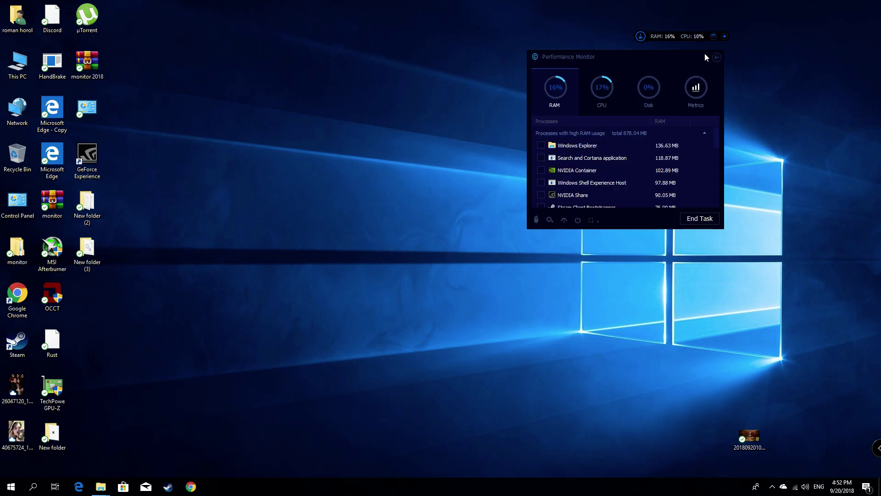
click(696, 92)
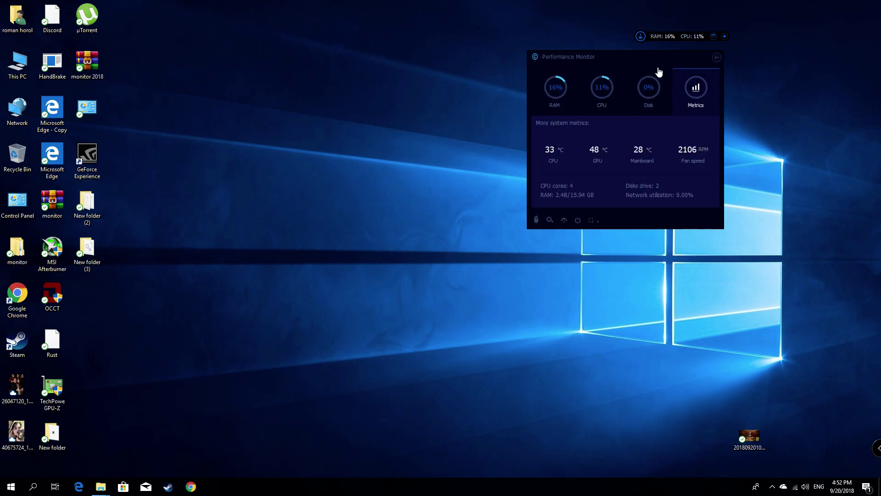
drag(649, 60, 617, 147)
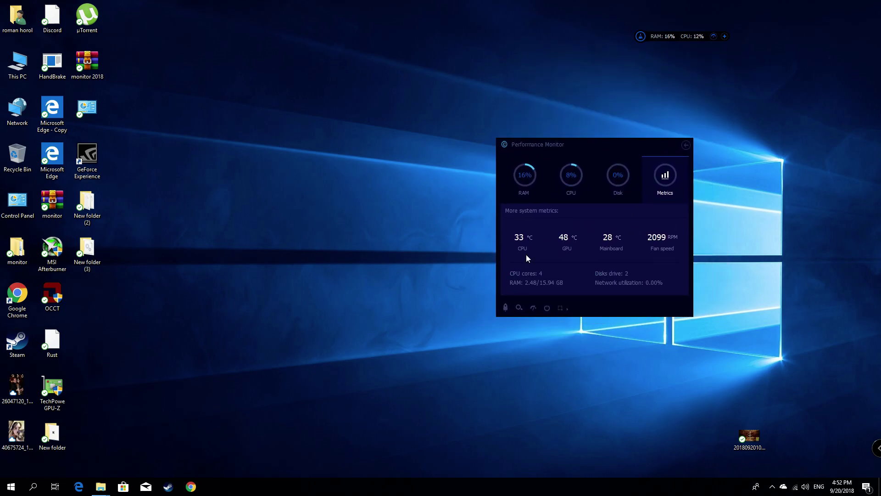
Step: Enable Settings > Pin it up front and place the metrics panel at the upper right
right_click(667, 144)
mouse_move(703, 193)
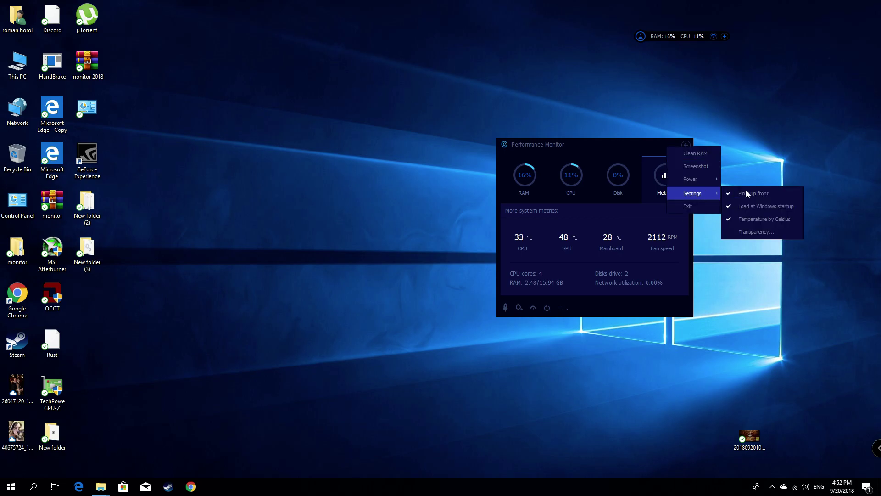
mouse_move(691, 179)
drag(625, 149, 565, 137)
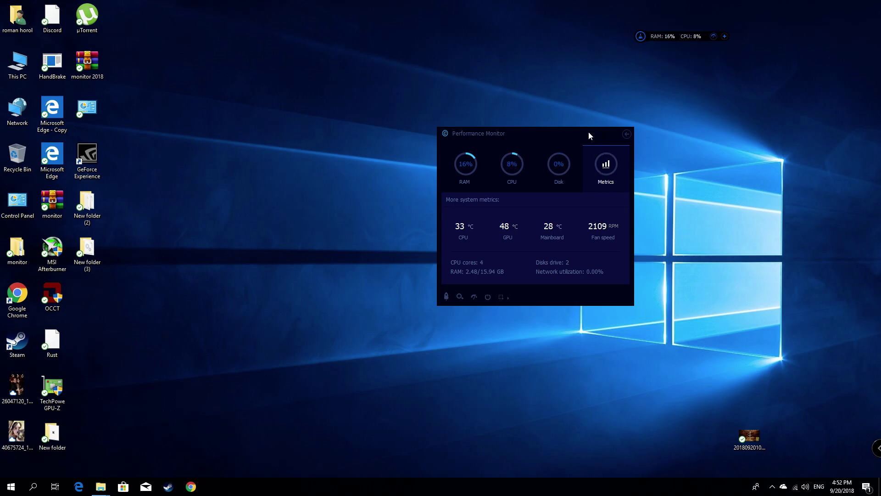
drag(588, 132, 604, 101)
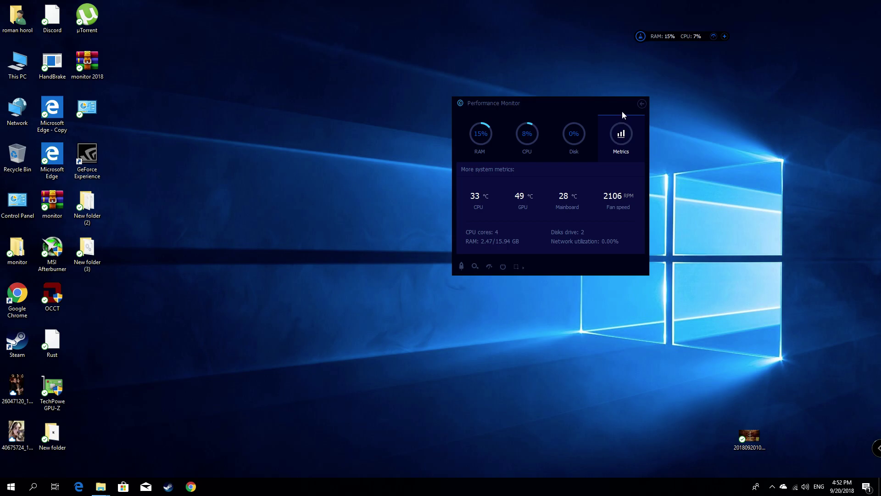
click(641, 104)
mouse_move(649, 148)
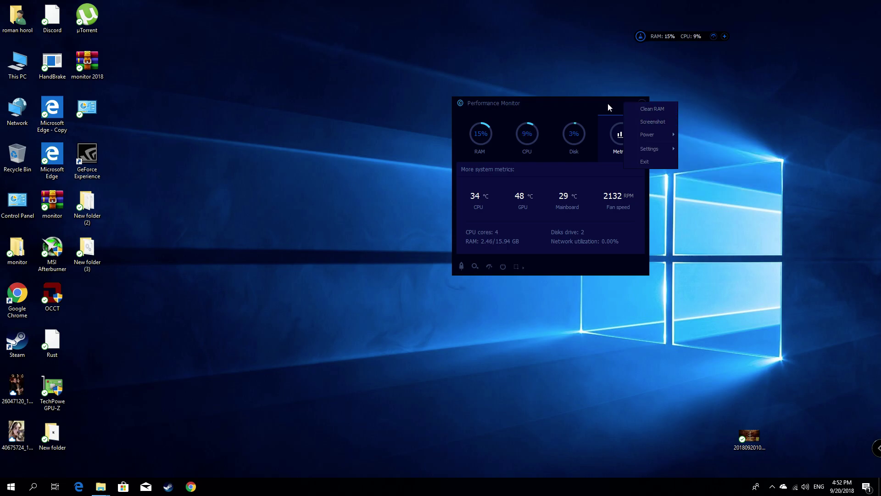
drag(608, 103, 768, 94)
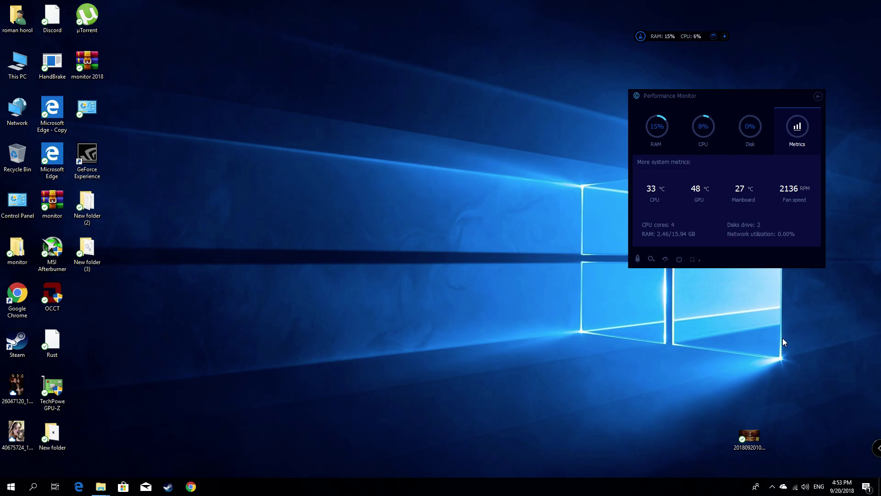
Step: Collapse the panel, stack both RAM/CPU bars top-right, and run Clean RAM freeing 536.6 MB
click(818, 96)
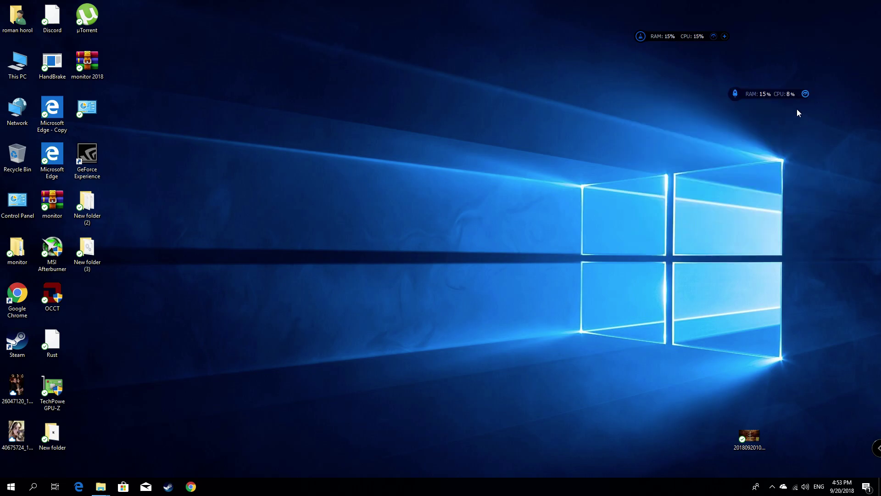
drag(784, 92, 854, 10)
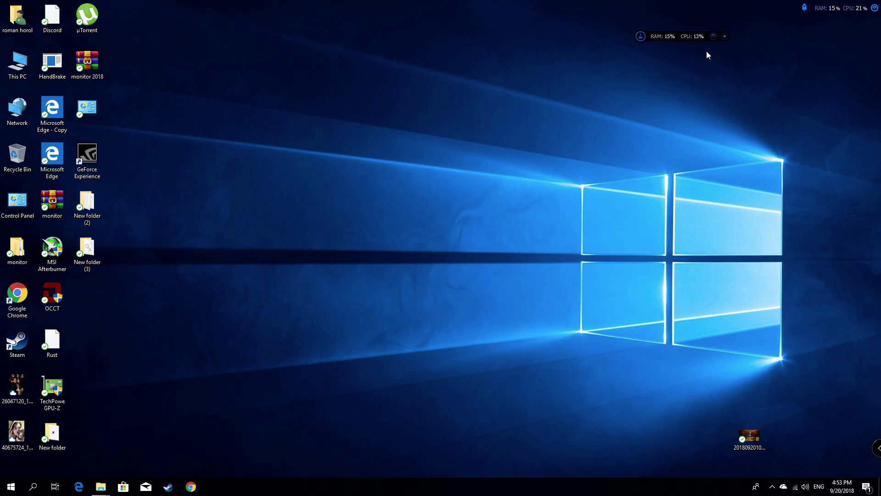
drag(680, 35, 745, 7)
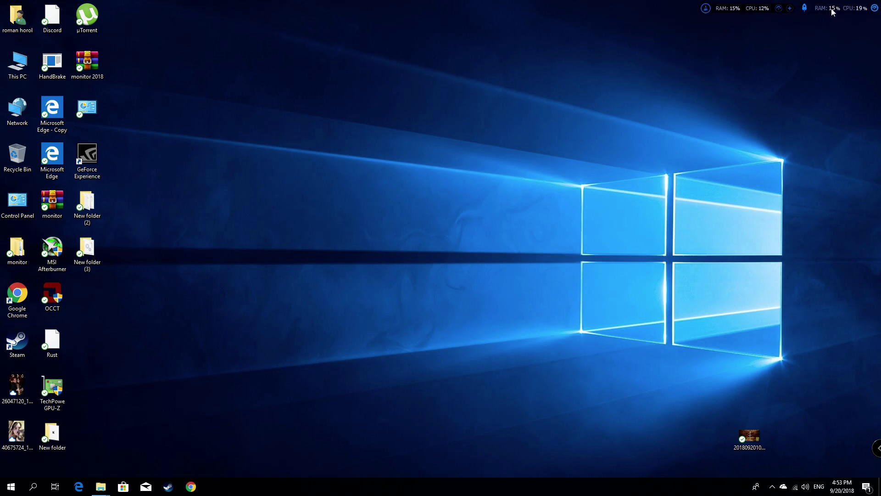
mouse_move(833, 12)
mouse_down()
mouse_move(740, 32)
mouse_move(771, 9)
mouse_move(824, 12)
mouse_up()
drag(747, 25, 846, 24)
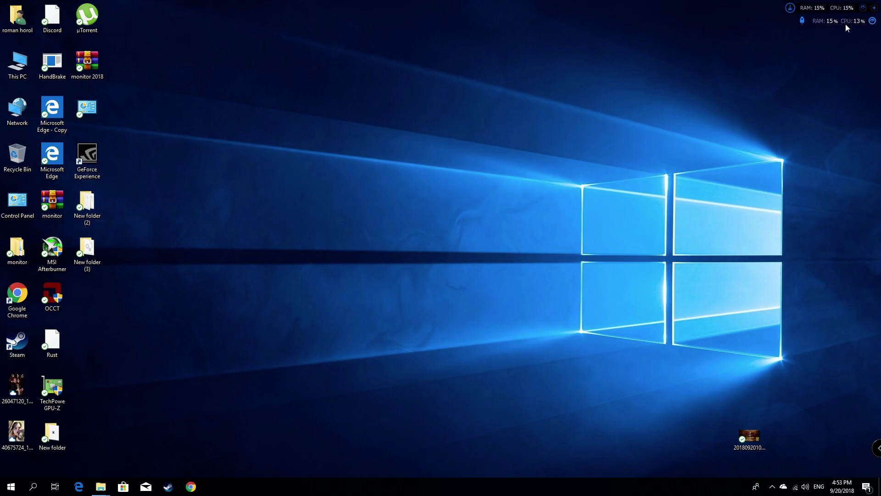
click(820, 10)
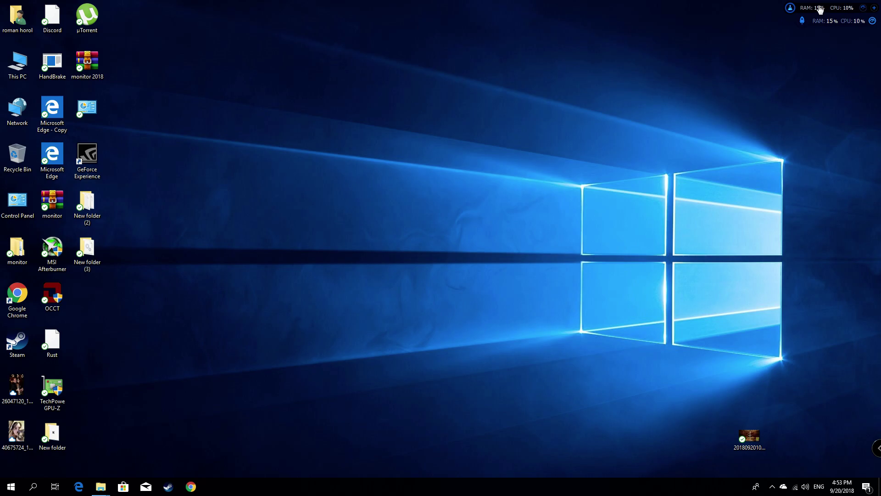